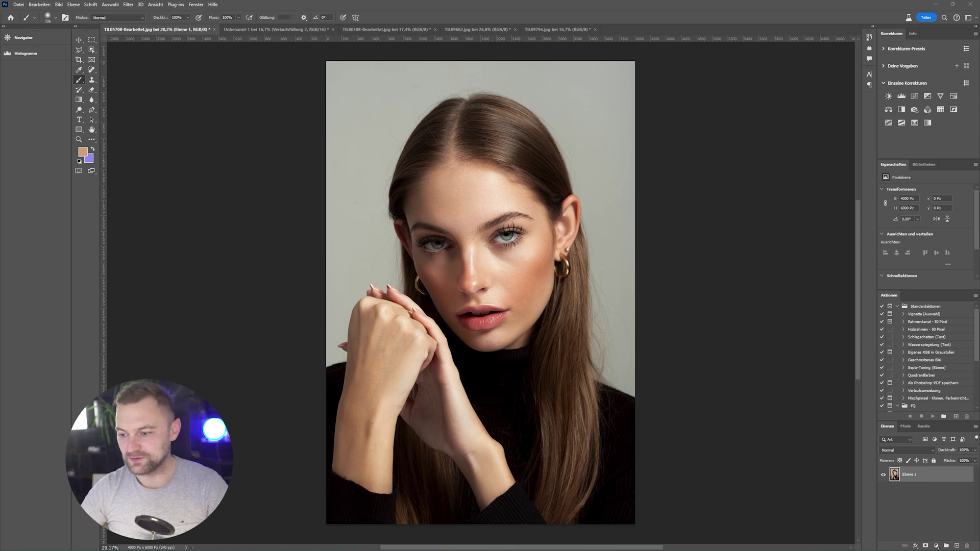
- Add a new layer and set a lightened version of the sampled hair colour
{"action": "left_click", "coordinate": [957, 546]}
{"action": "left_click", "coordinate": [501, 139], "text": "alt"}
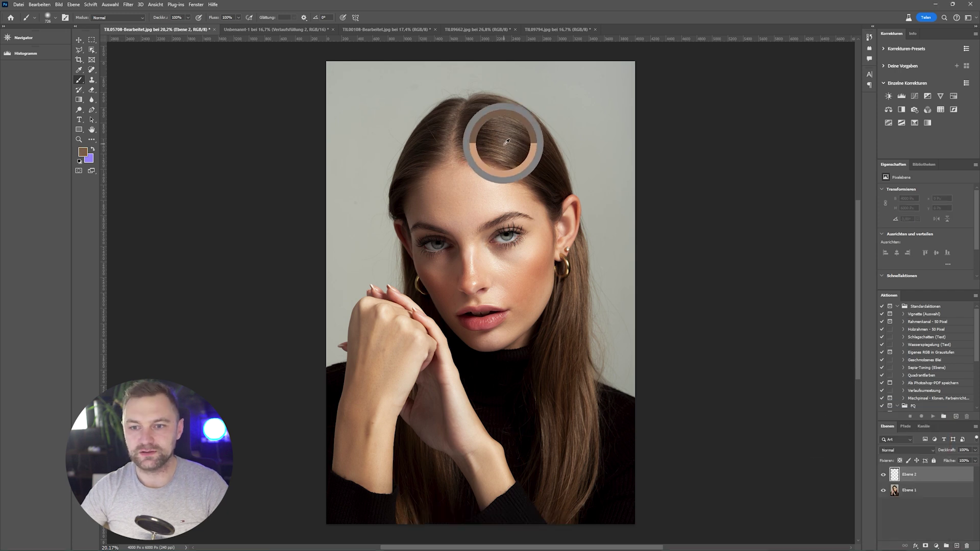
{"action": "left_click", "coordinate": [82, 151]}
{"action": "left_click_drag", "start_coordinate": [422, 172], "coordinate": [420, 152]}
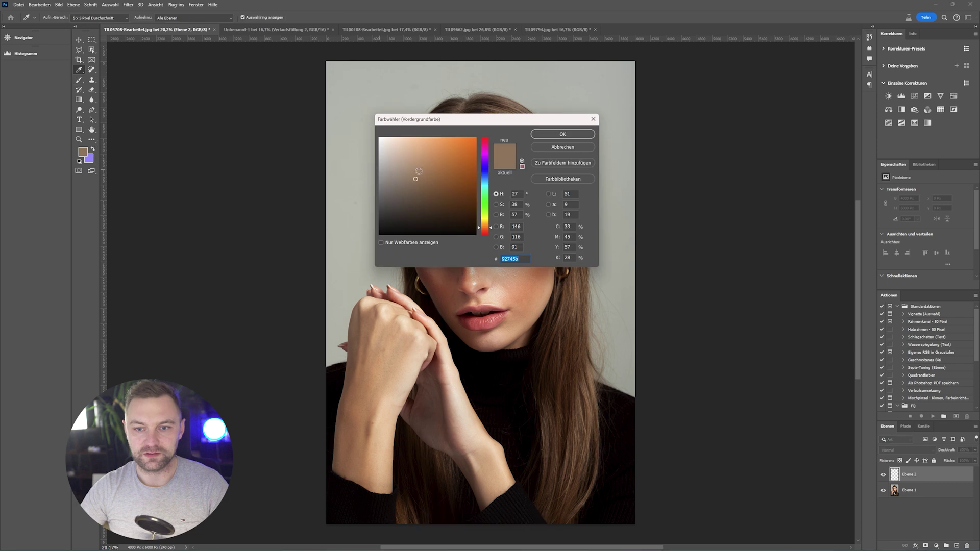
{"action": "left_click", "coordinate": [536, 135]}
- Brush light strokes on the hair parting and lower right hair, then set Negativ multiplizieren blending
{"action": "key", "text": "b"}
{"action": "left_click_drag", "start_coordinate": [504, 118], "coordinate": [504, 148]}
{"action": "left_click_drag", "start_coordinate": [579, 368], "coordinate": [580, 449]}
{"action": "left_click", "coordinate": [909, 450]}
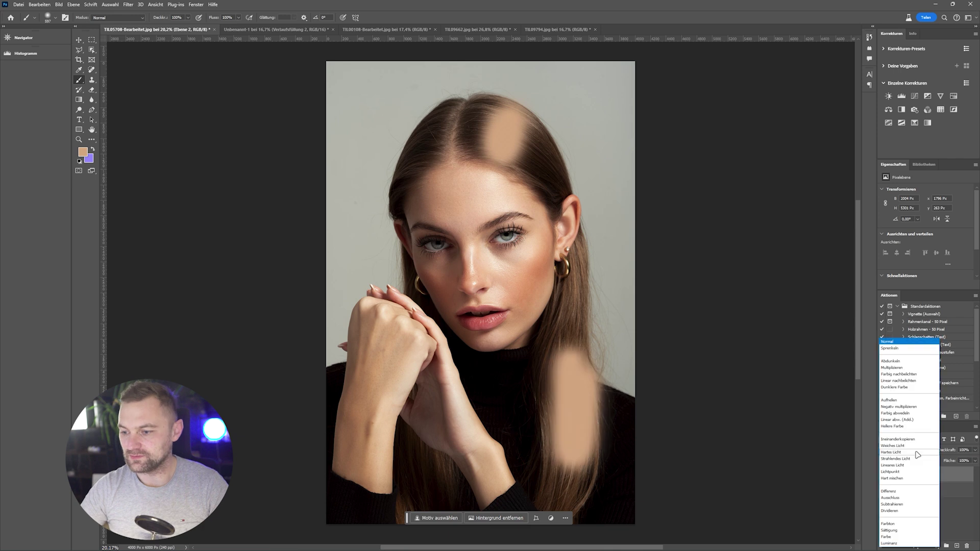
{"action": "left_click", "coordinate": [910, 407]}
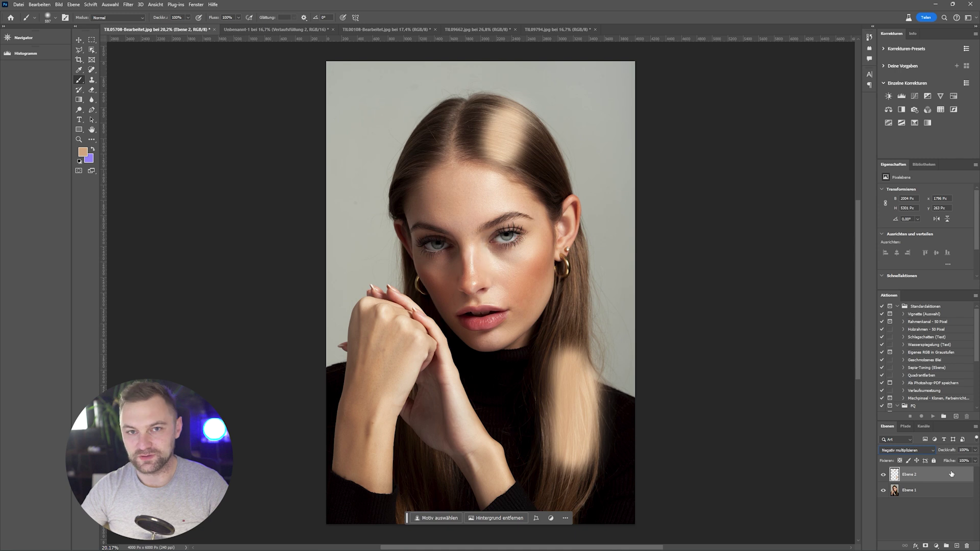
- Alt-split the Underlying Layer black slider in Blending Options so paint shows only on brighter strands
{"action": "double_click", "coordinate": [951, 474]}
{"action": "left_click_drag", "start_coordinate": [761, 247], "coordinate": [767, 252]}
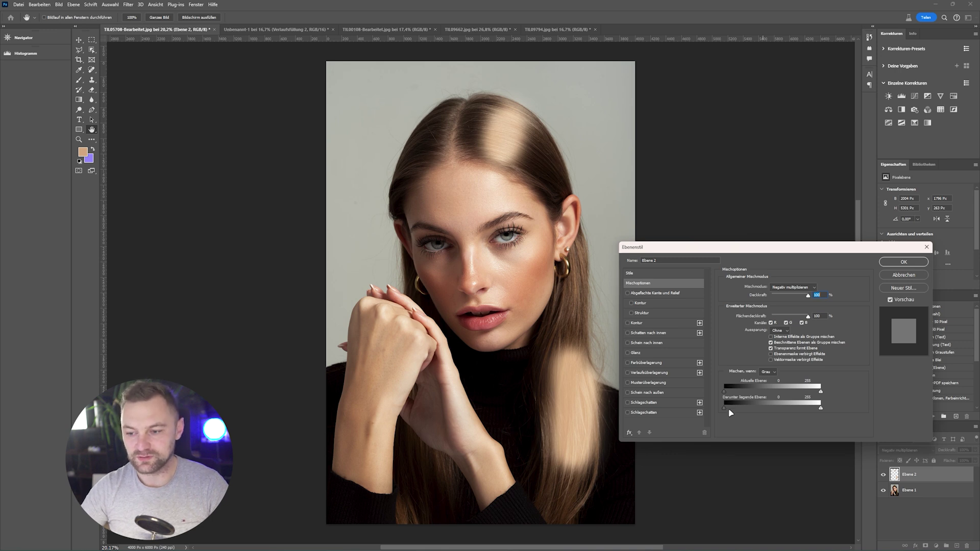
{"action": "left_click_drag", "start_coordinate": [726, 413], "coordinate": [749, 416]}
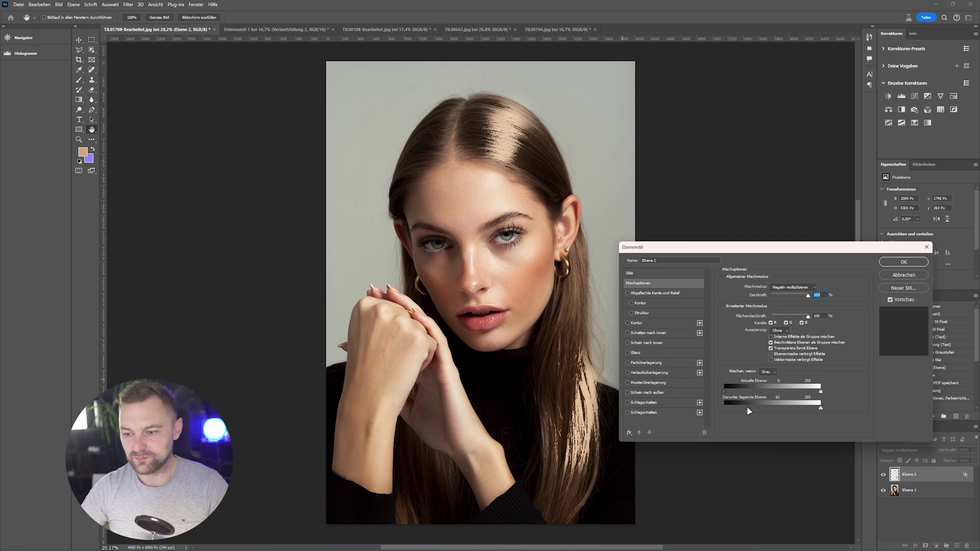
{"action": "key", "text": "alt"}
{"action": "left_click_drag", "start_coordinate": [749, 411], "coordinate": [773, 412]}
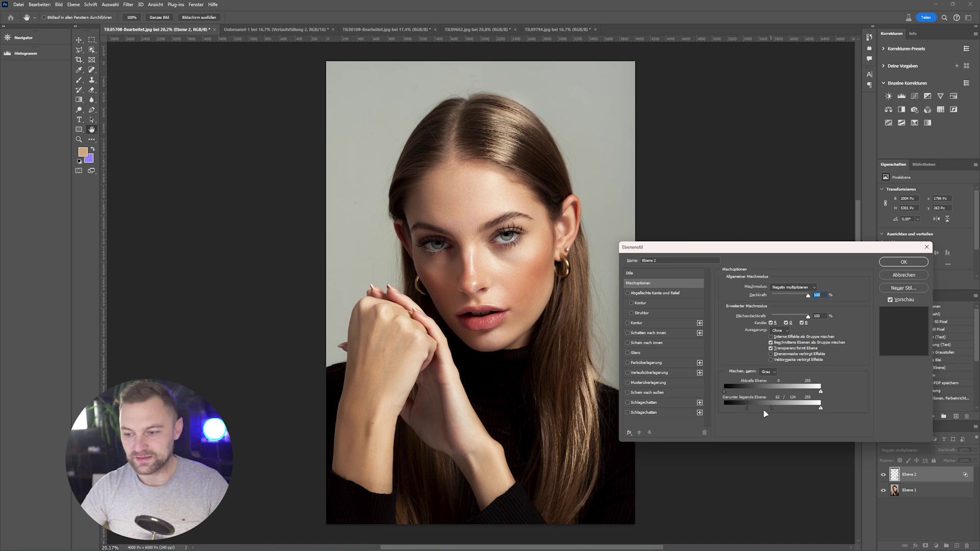
{"action": "left_click_drag", "start_coordinate": [774, 412], "coordinate": [822, 413]}
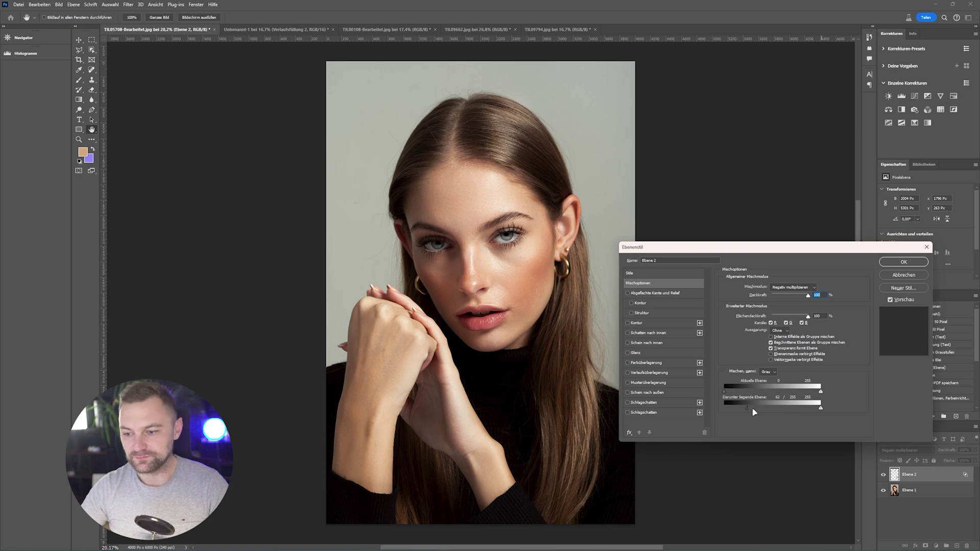
{"action": "left_click_drag", "start_coordinate": [748, 410], "coordinate": [758, 412]}
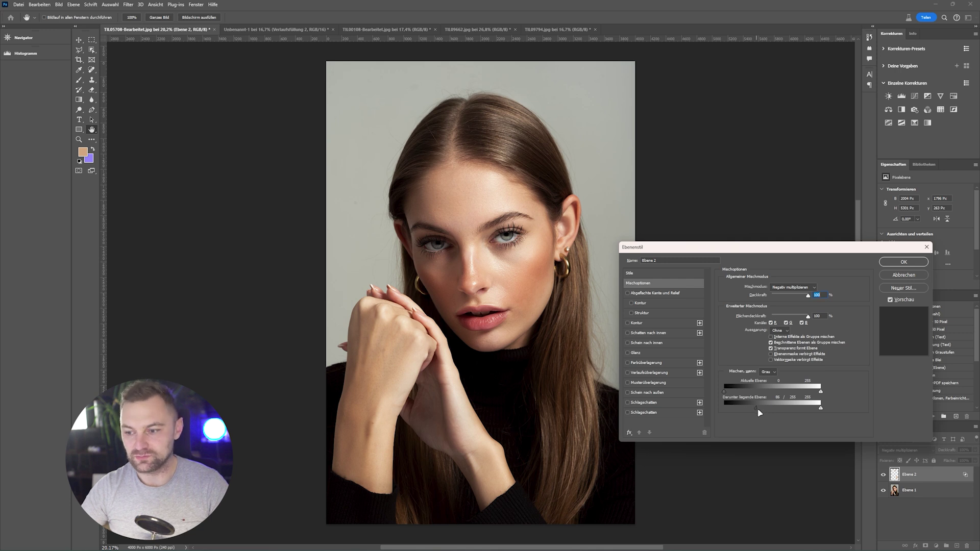
{"action": "left_click", "coordinate": [891, 280]}
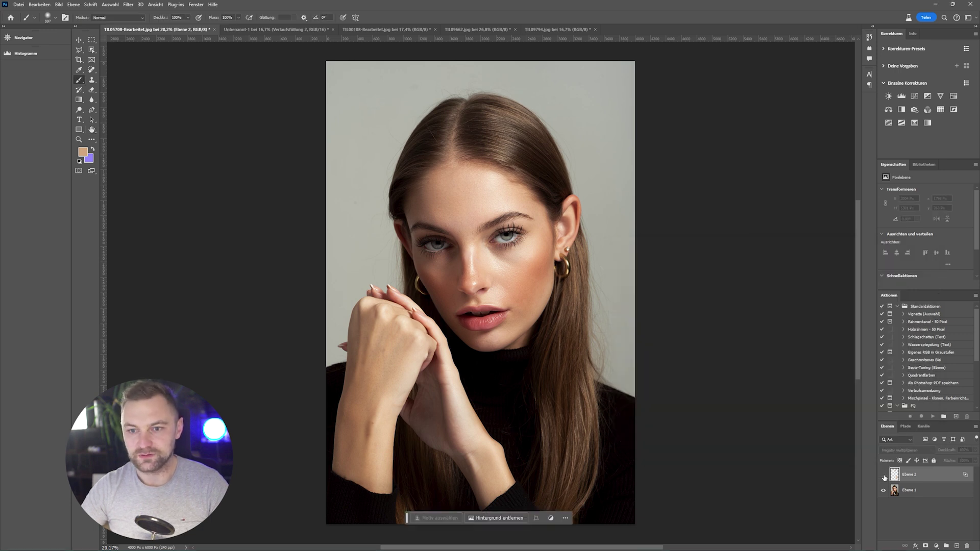
- Add a layer mask, paint black with a smaller brush, and lower layer opacity to 84%
{"action": "left_click", "coordinate": [926, 546]}
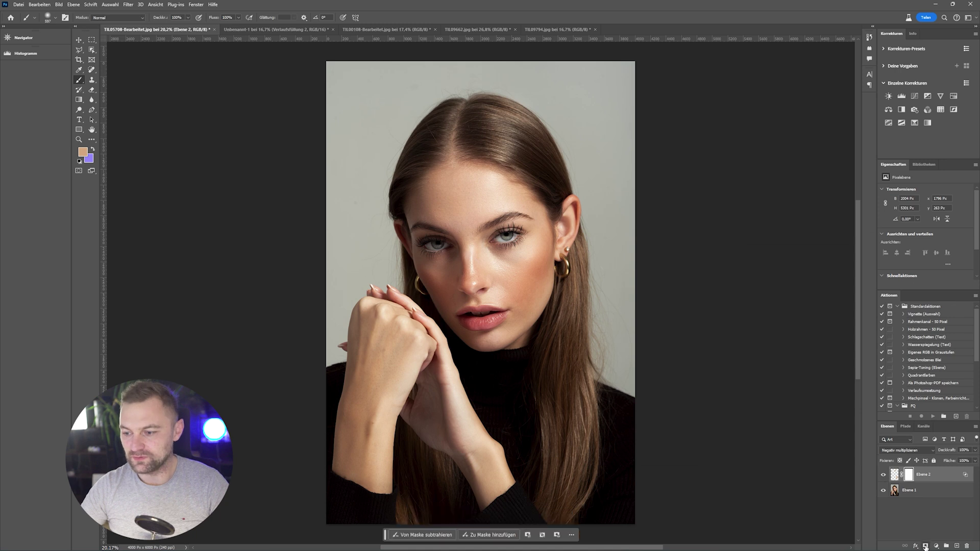
{"action": "key", "text": "d"}
{"action": "key", "text": "x"}
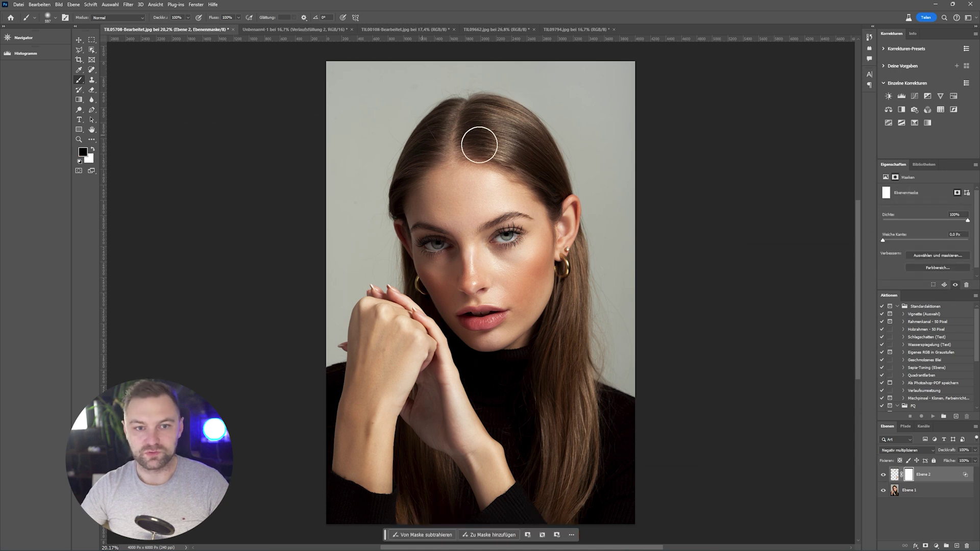
{"action": "left_click_drag", "start_coordinate": [568, 124], "coordinate": [557, 123]}
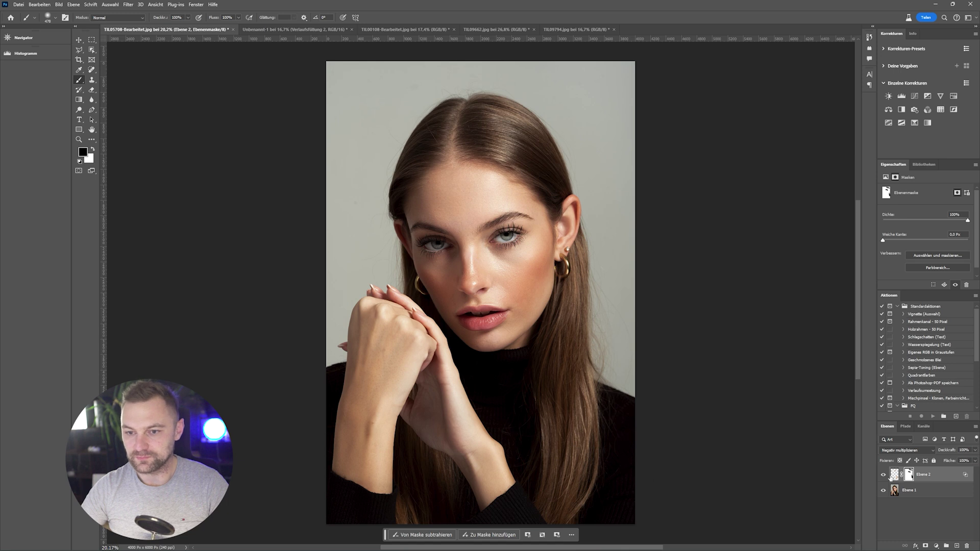
{"action": "left_click_drag", "start_coordinate": [947, 451], "coordinate": [919, 453]}
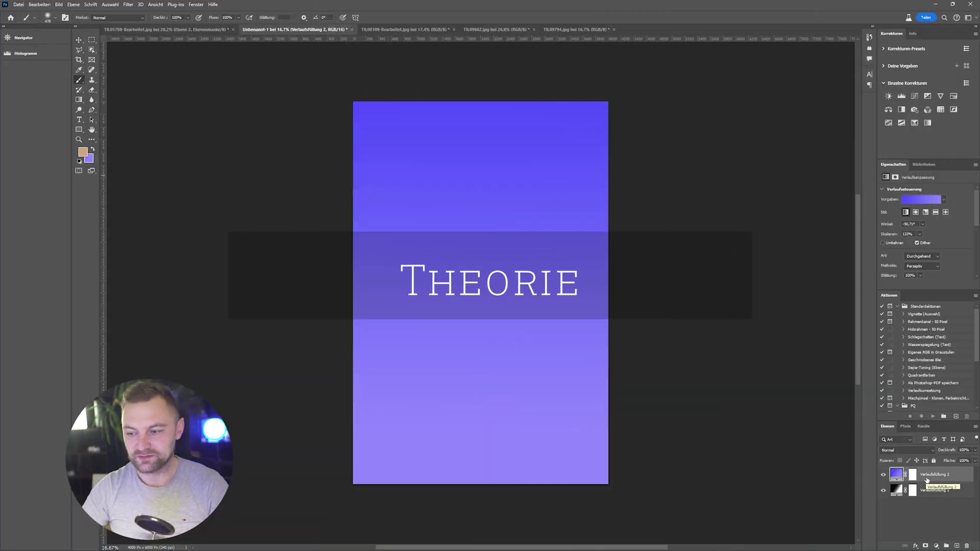
- Toggle Verlaufsfüllung 2 off and on to reveal the grey gradient, then open its Layer Style
{"action": "left_click", "coordinate": [885, 475]}
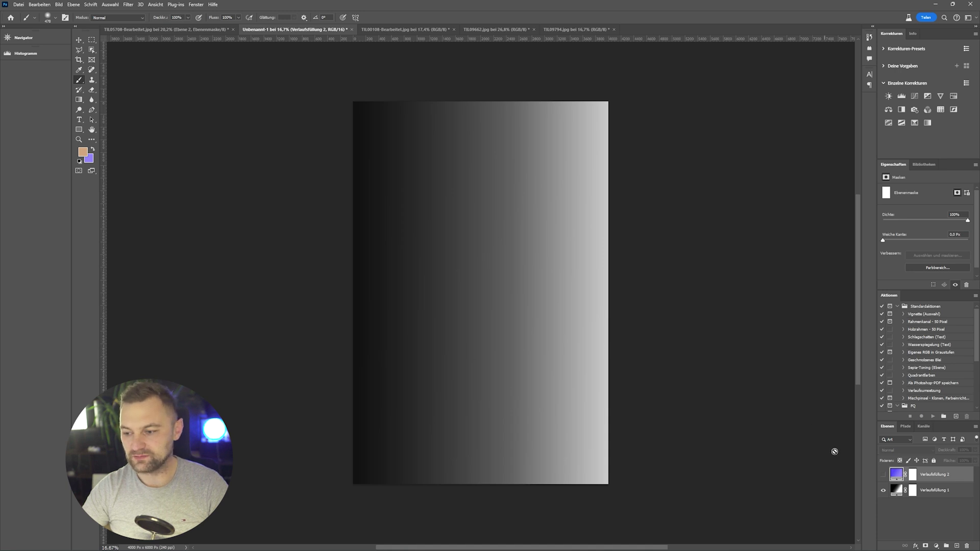
{"action": "left_click", "coordinate": [883, 475]}
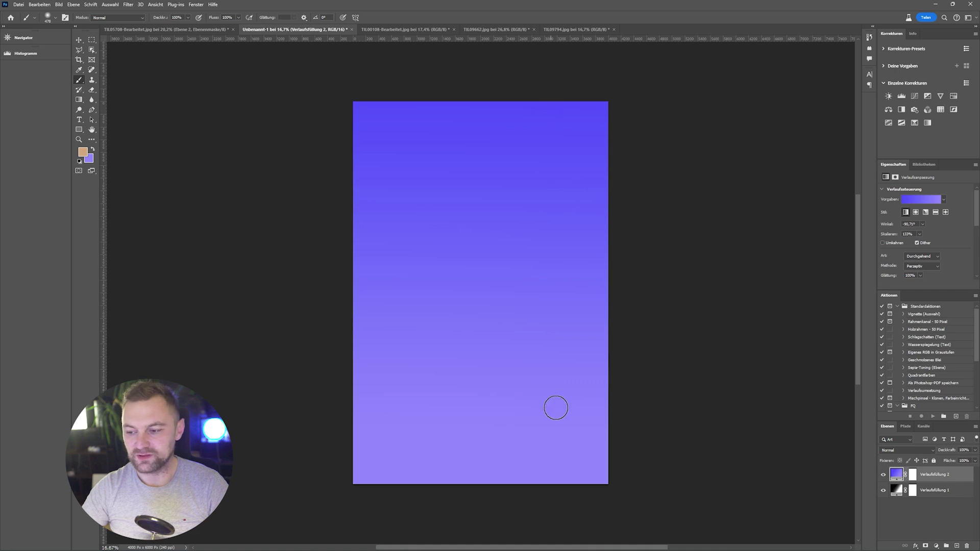
{"action": "double_click", "coordinate": [962, 474]}
{"action": "left_click_drag", "start_coordinate": [697, 149], "coordinate": [645, 169]}
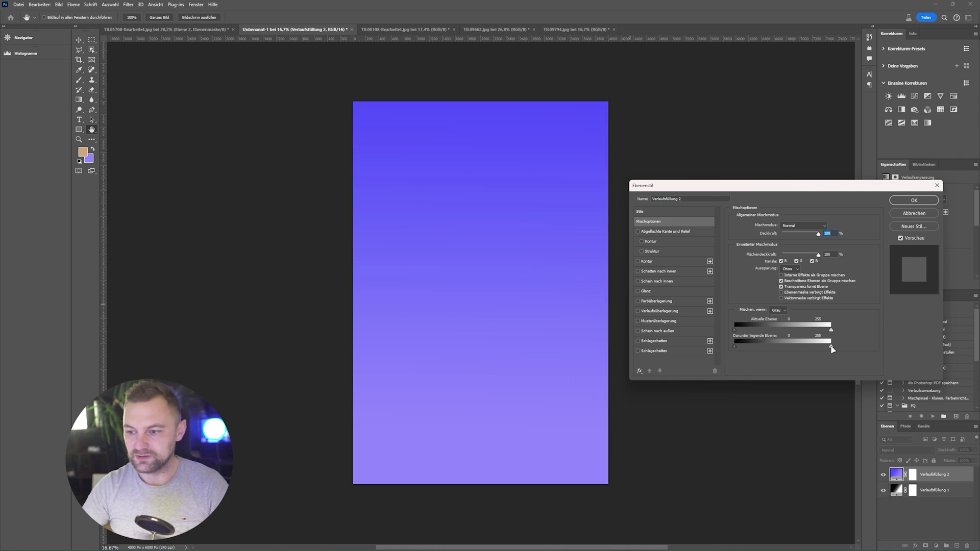
{"action": "left_click_drag", "start_coordinate": [833, 347], "coordinate": [775, 346]}
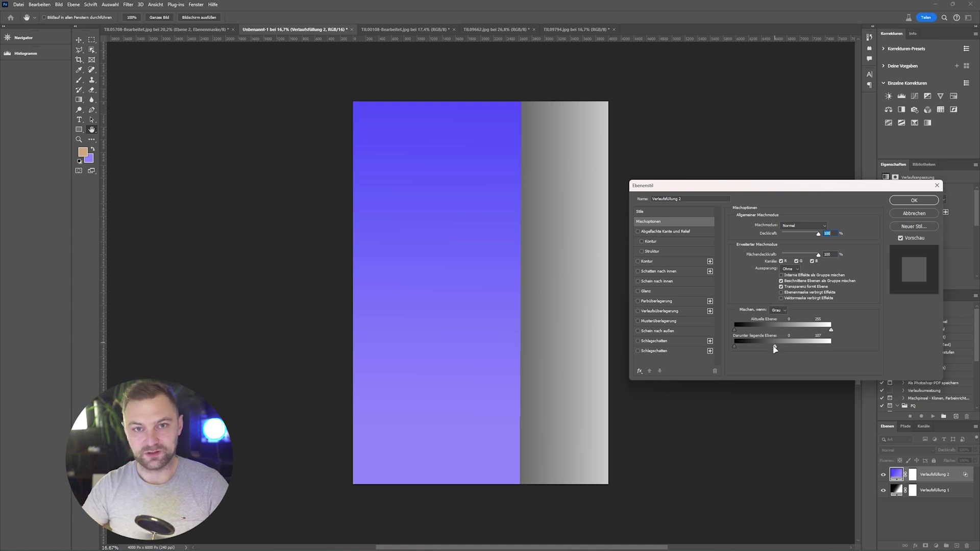
{"action": "left_click_drag", "start_coordinate": [775, 347], "coordinate": [735, 351]}
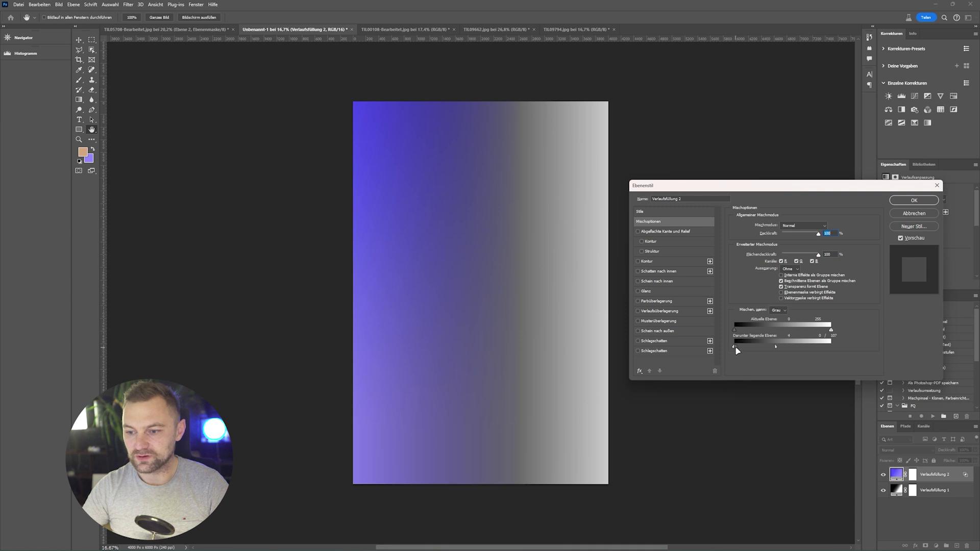
{"action": "left_click_drag", "start_coordinate": [733, 350], "coordinate": [831, 347]}
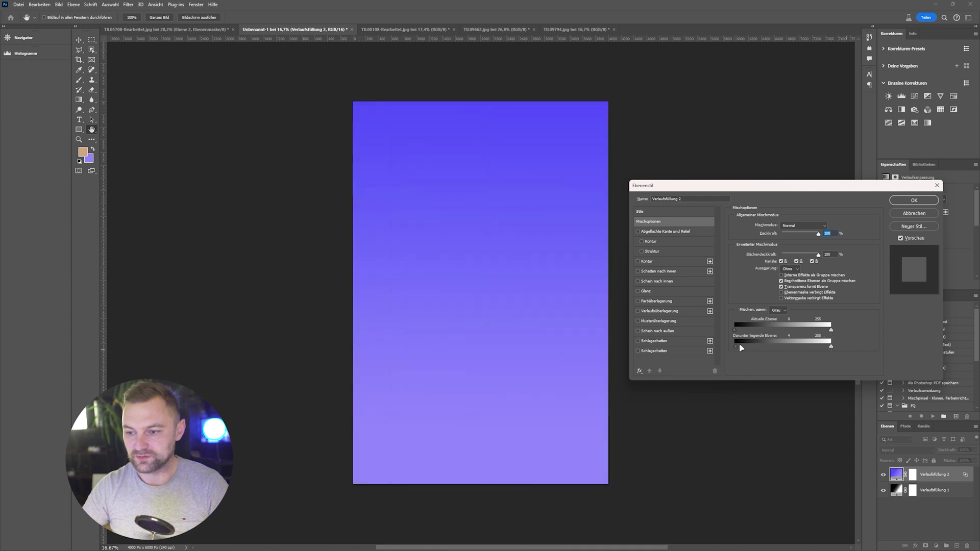
{"action": "mouse_move", "coordinate": [736, 348]}
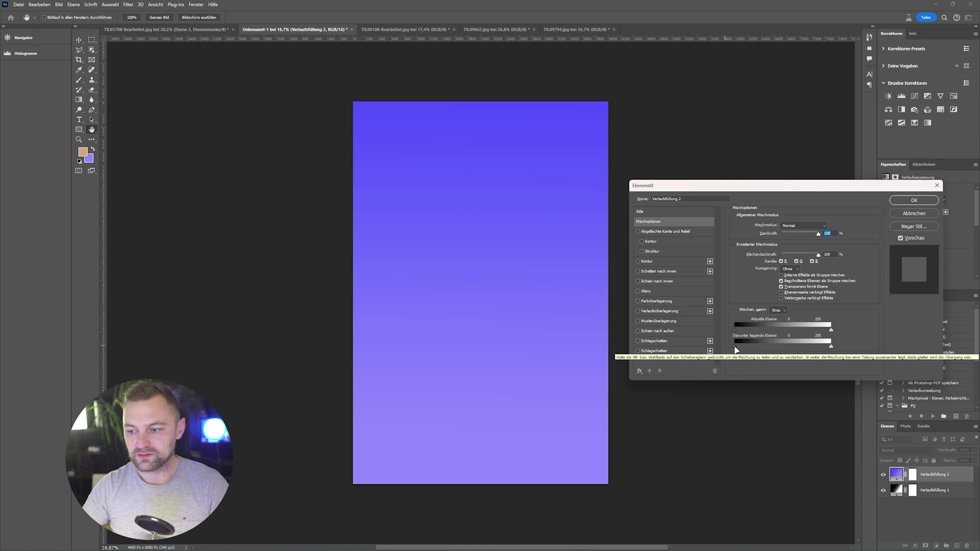
{"action": "left_click_drag", "start_coordinate": [735, 351], "coordinate": [799, 355]}
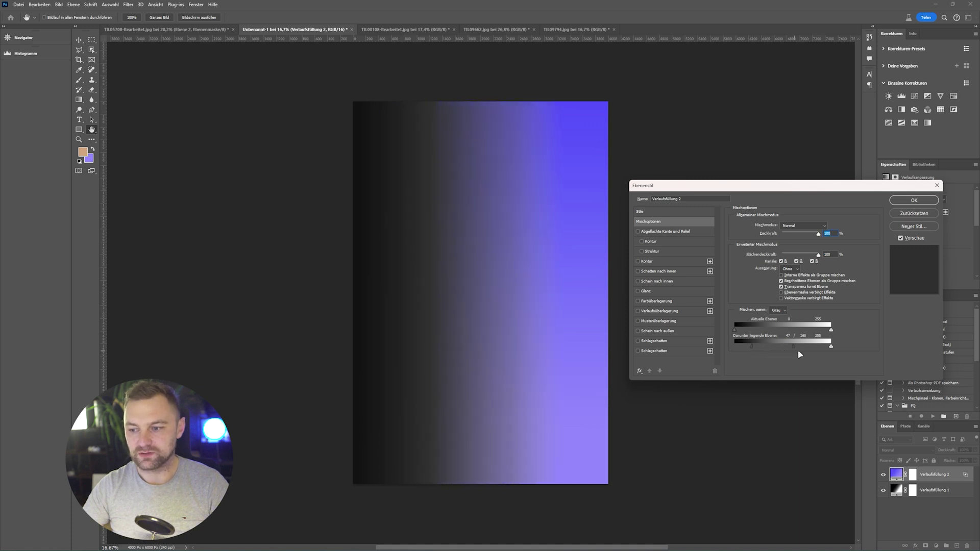
{"action": "left_click_drag", "start_coordinate": [800, 354], "coordinate": [736, 333]}
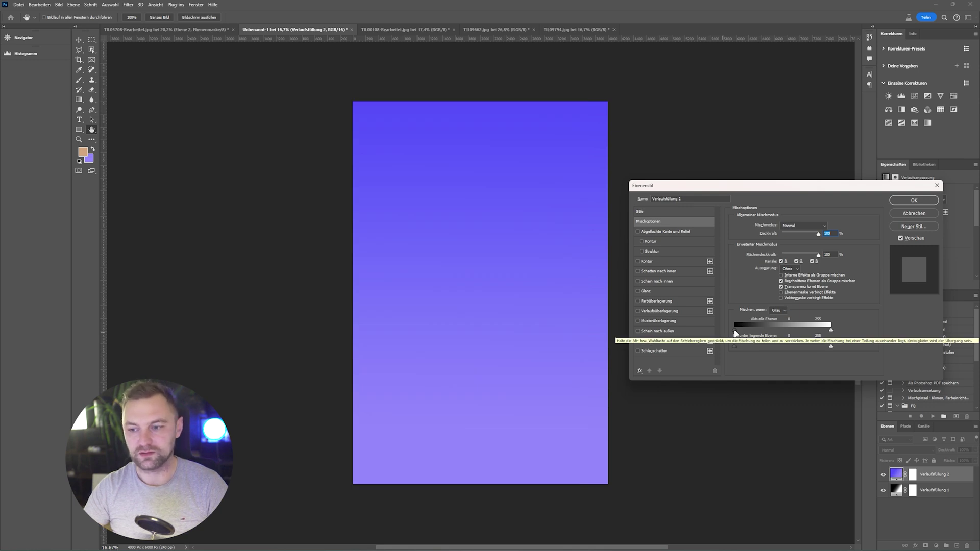
- Use the This Layer sliders to hide the purple gradient's darker parts, reset, then hide its lighter parts
{"action": "left_click_drag", "start_coordinate": [741, 332], "coordinate": [784, 338]}
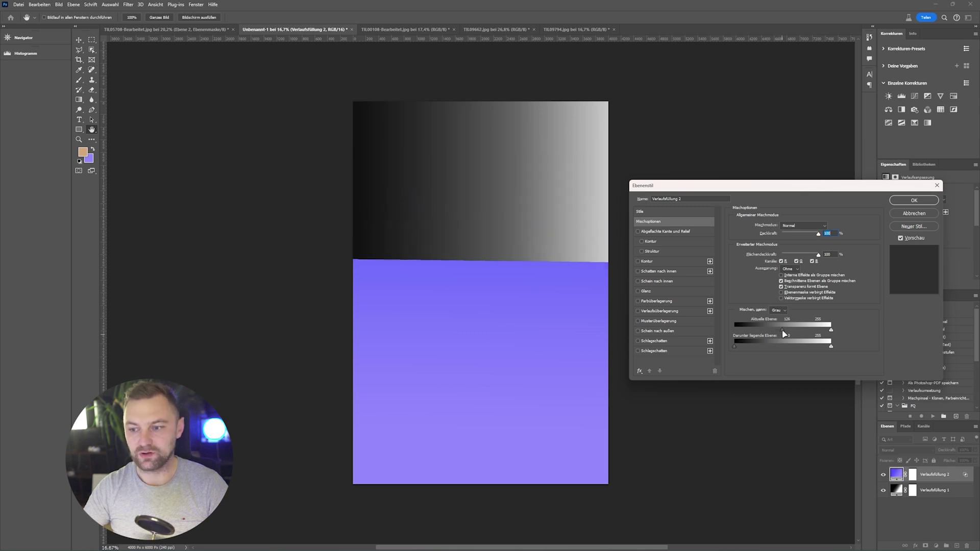
{"action": "left_click_drag", "start_coordinate": [785, 332], "coordinate": [802, 334]}
{"action": "left_click", "coordinate": [915, 213], "text": "alt"}
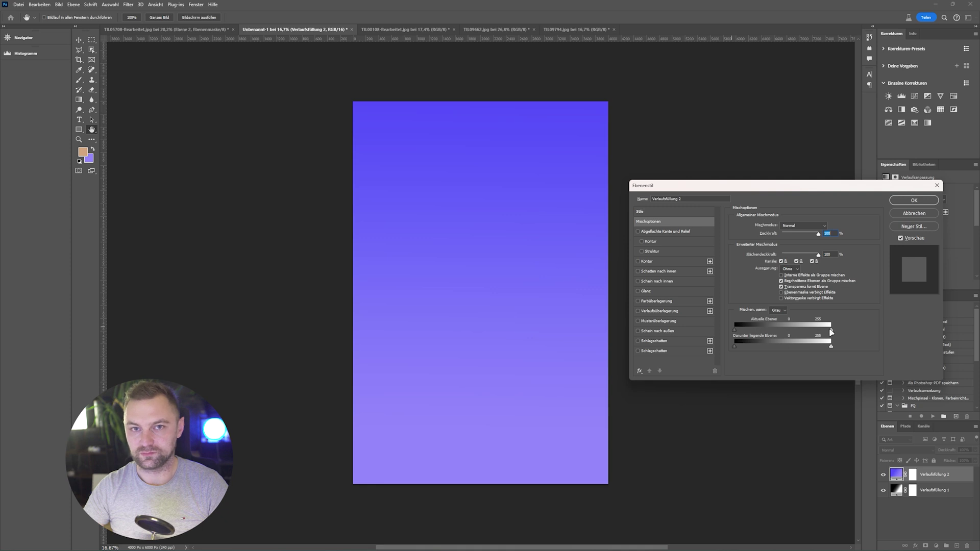
{"action": "left_click_drag", "start_coordinate": [808, 332], "coordinate": [782, 332]}
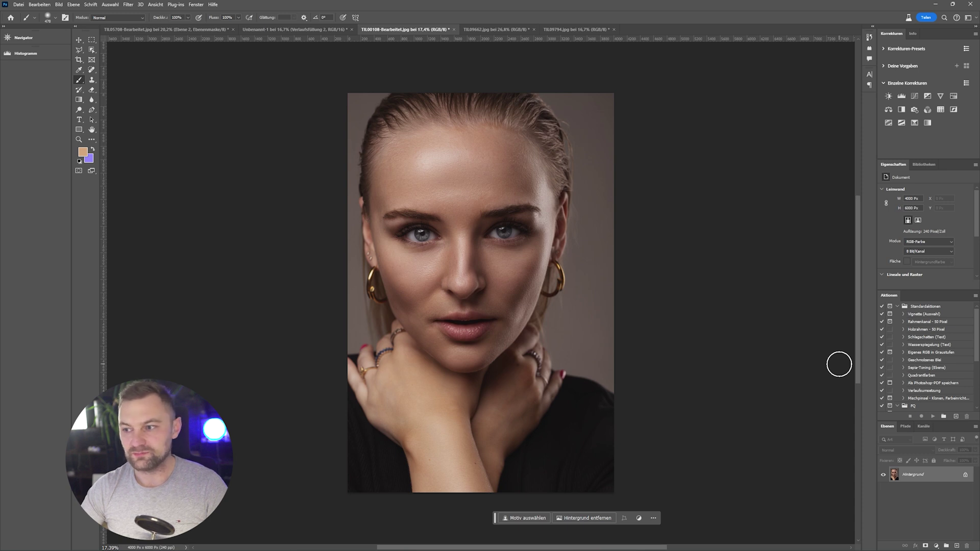
- Add a brightening Curves adjustment and invert its mask to hide the effect
{"action": "left_click", "coordinate": [915, 97]}
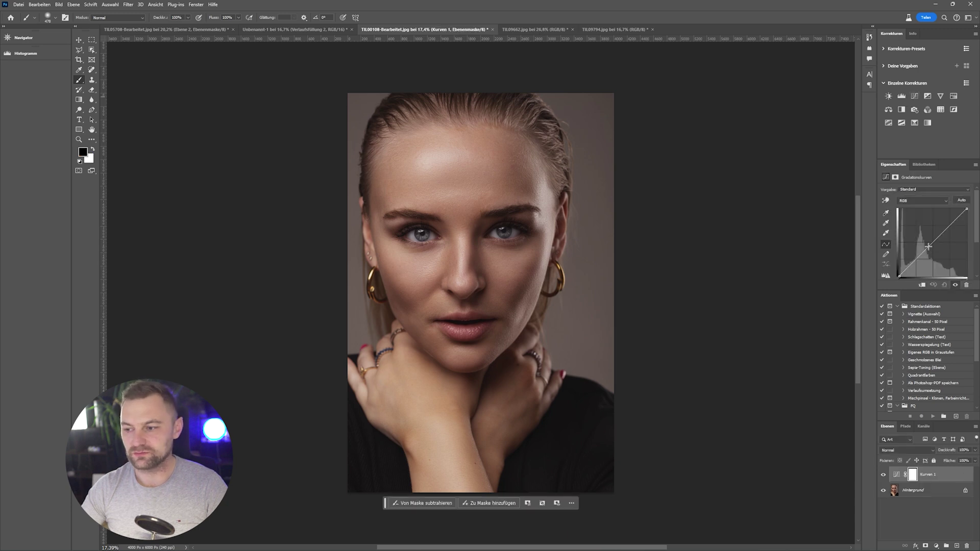
{"action": "left_click_drag", "start_coordinate": [928, 246], "coordinate": [921, 232]}
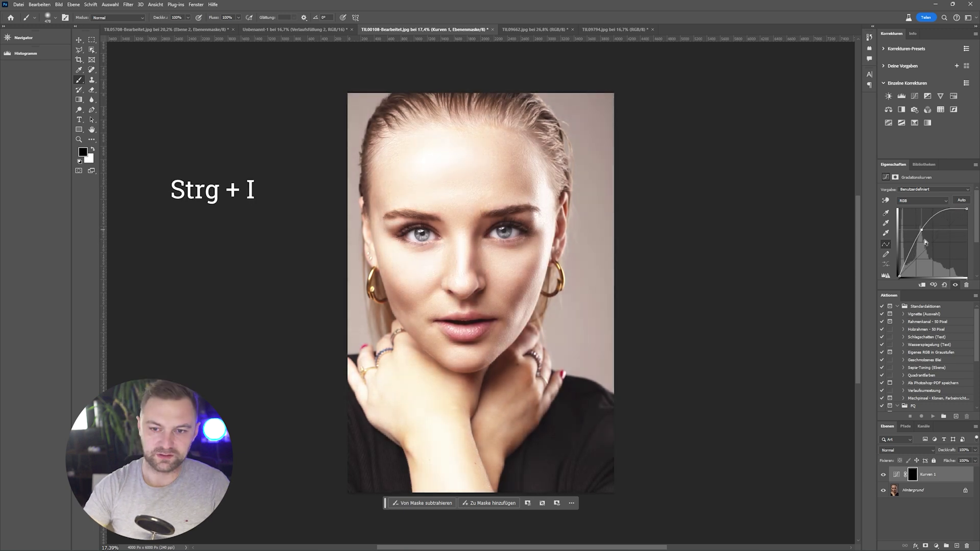
{"action": "key", "text": "ctrl+i"}
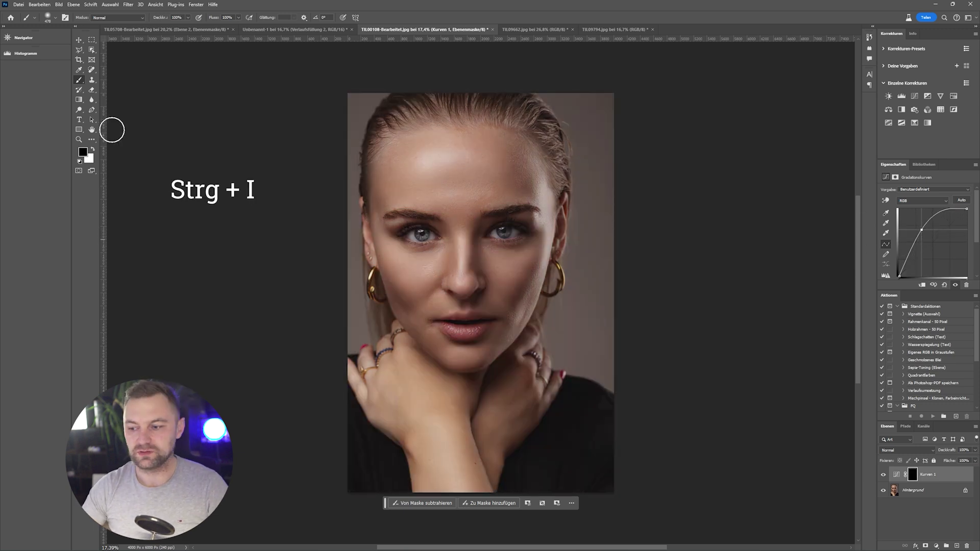
- Paint white over the irises with an iris-sized brush and lower layer opacity to about 78%
{"action": "left_click", "coordinate": [93, 150]}
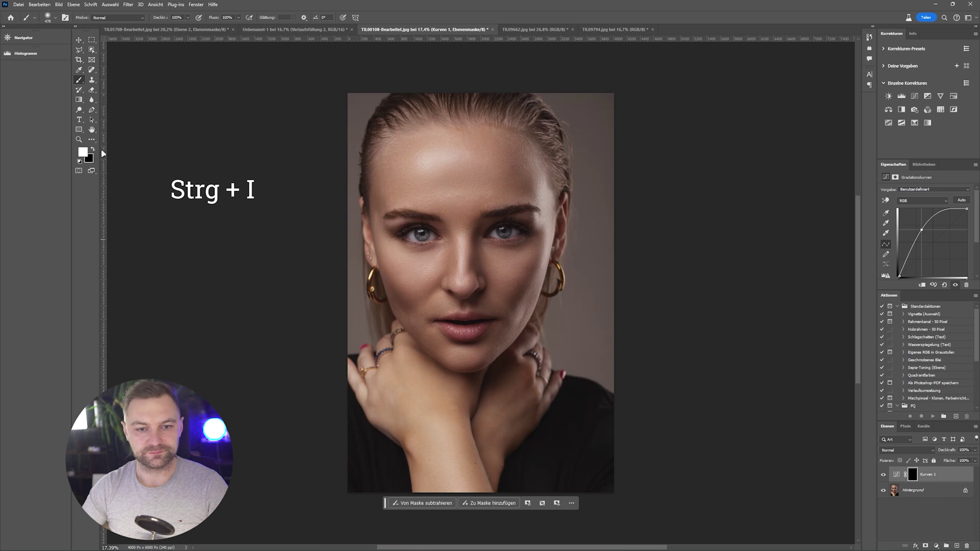
{"action": "scroll", "coordinate": [484, 237], "scroll_direction": "up", "scroll_amount": 5}
{"action": "mouse_move", "coordinate": [484, 224]}
{"action": "left_mouse_down"}
{"action": "mouse_move", "coordinate": [546, 208]}
{"action": "mouse_move", "coordinate": [525, 212]}
{"action": "left_mouse_up"}
{"action": "scroll", "coordinate": [412, 319], "scroll_direction": "down", "scroll_amount": 5}
{"action": "scroll", "coordinate": [411, 319], "scroll_direction": "down", "scroll_amount": 2}
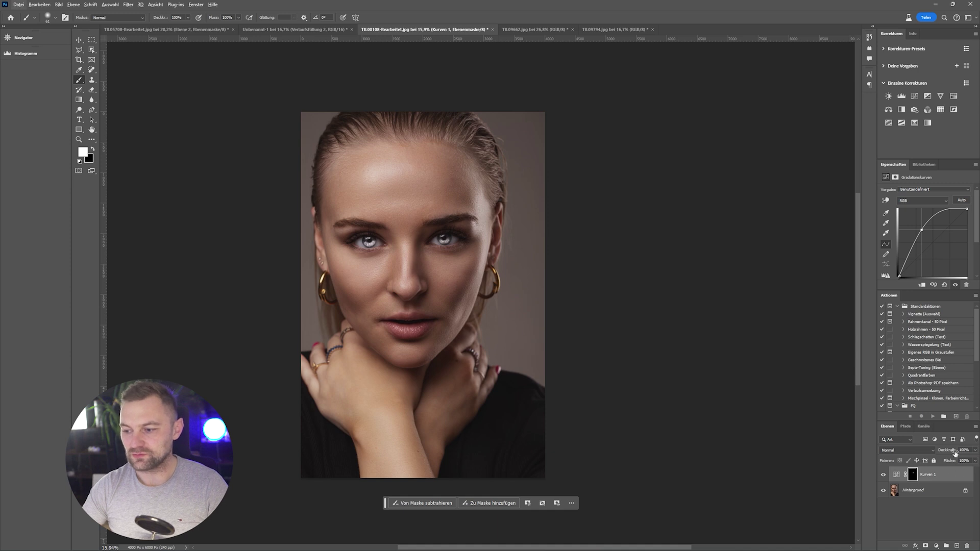
{"action": "left_click_drag", "start_coordinate": [953, 450], "coordinate": [966, 456]}
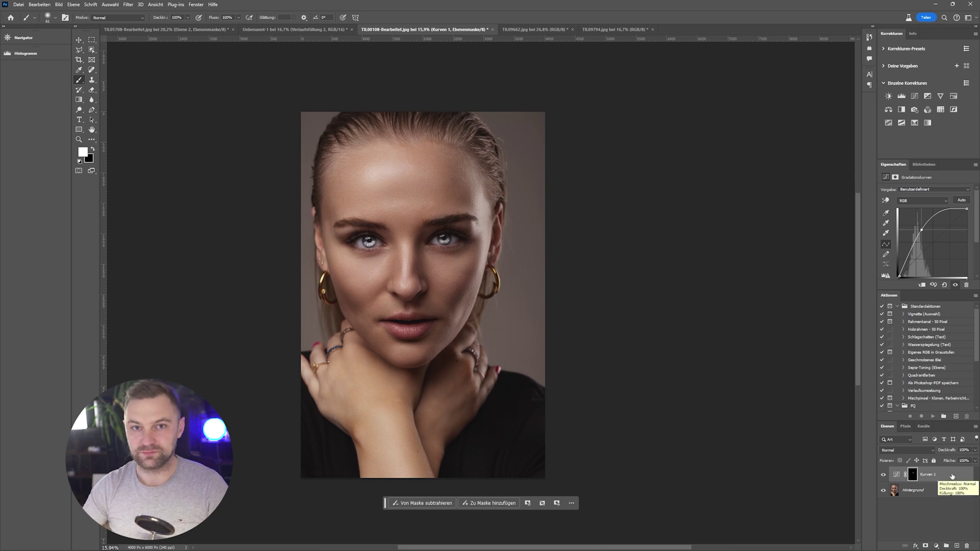
- Alt-split the Kurven 1 Underlying Layer black slider to exclude darker tones with a soft transition
{"action": "double_click", "coordinate": [952, 476]}
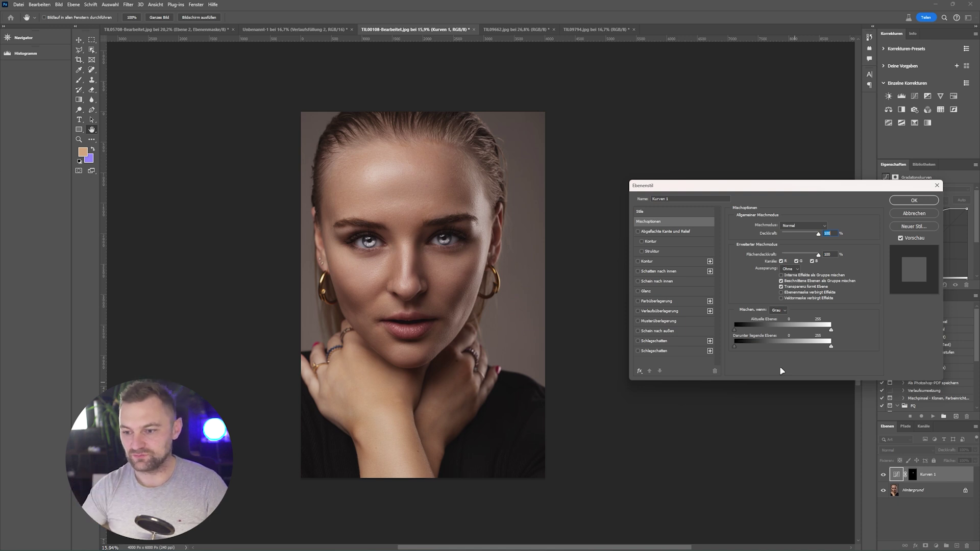
{"action": "left_click_drag", "start_coordinate": [735, 347], "coordinate": [759, 351]}
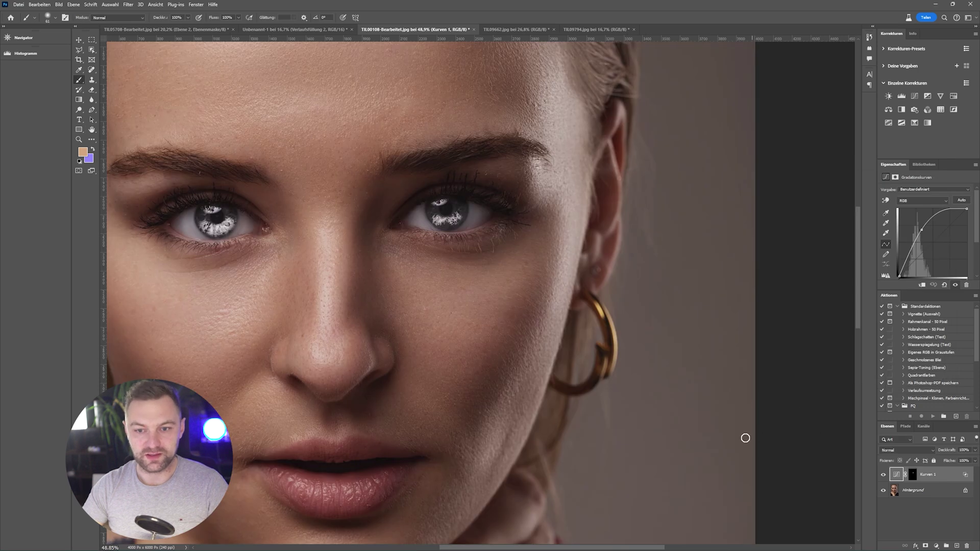
{"action": "double_click", "coordinate": [953, 475]}
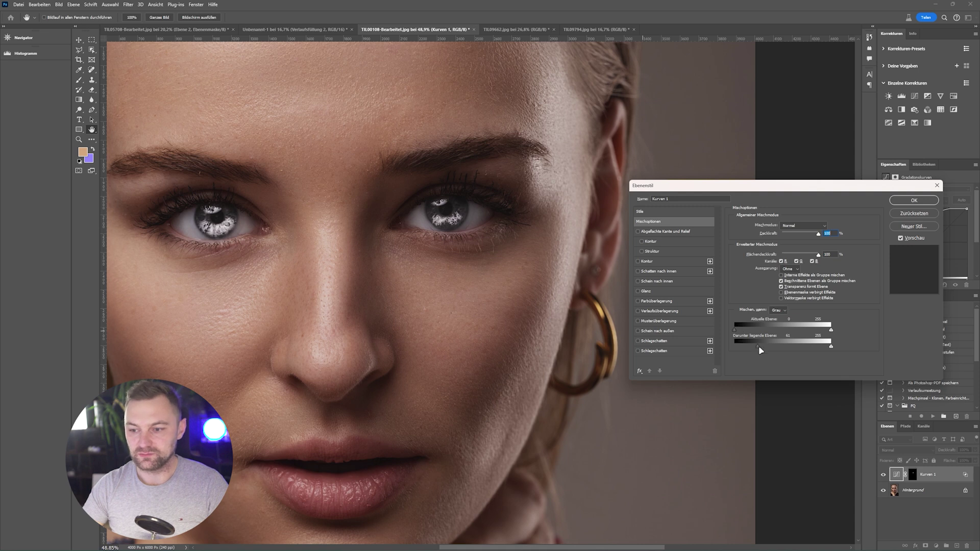
{"action": "left_click_drag", "start_coordinate": [758, 346], "coordinate": [814, 355]}
{"action": "left_click_drag", "start_coordinate": [756, 350], "coordinate": [762, 350]}
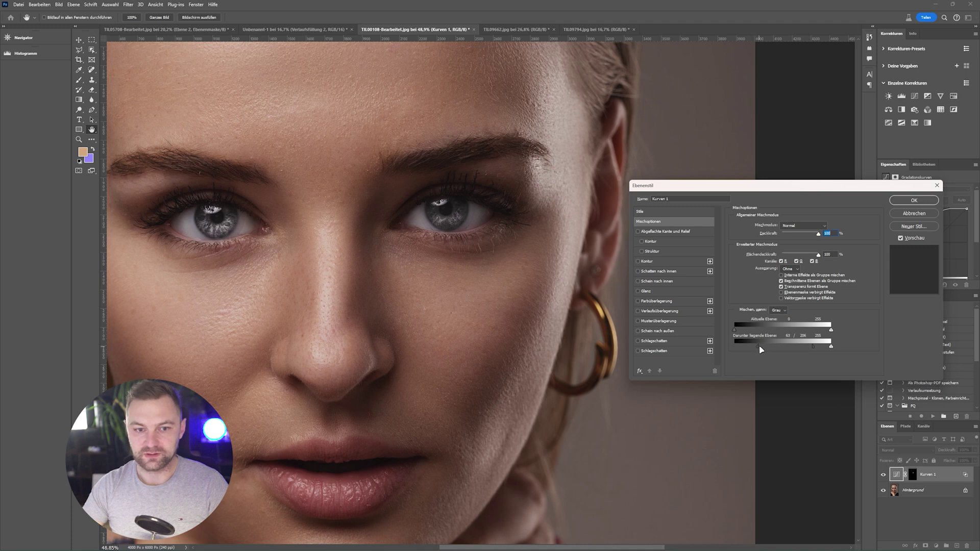
{"action": "left_click", "coordinate": [913, 200]}
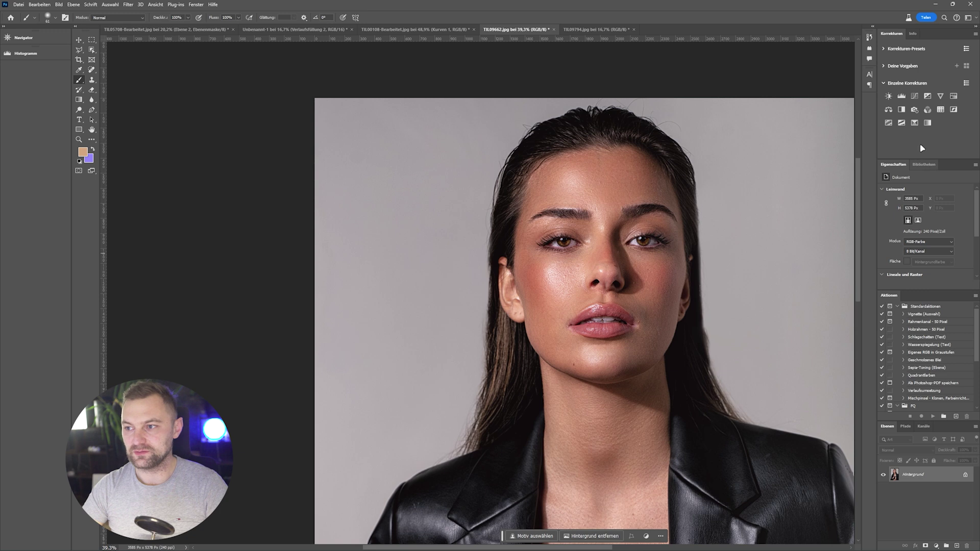
- Add a Gradationskurven layer with the curve midpoint pulled down to darken the portrait
{"action": "left_click", "coordinate": [914, 96]}
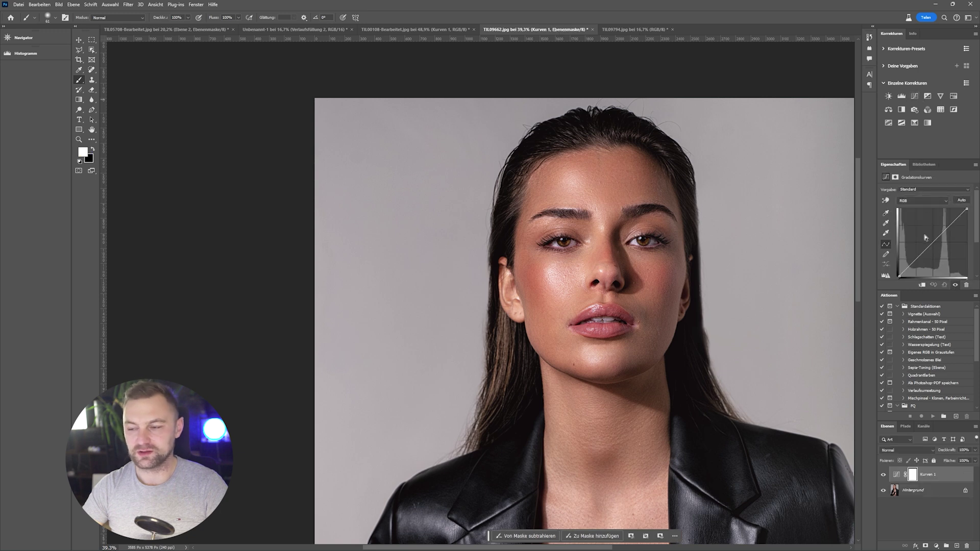
{"action": "left_click_drag", "start_coordinate": [933, 246], "coordinate": [934, 249]}
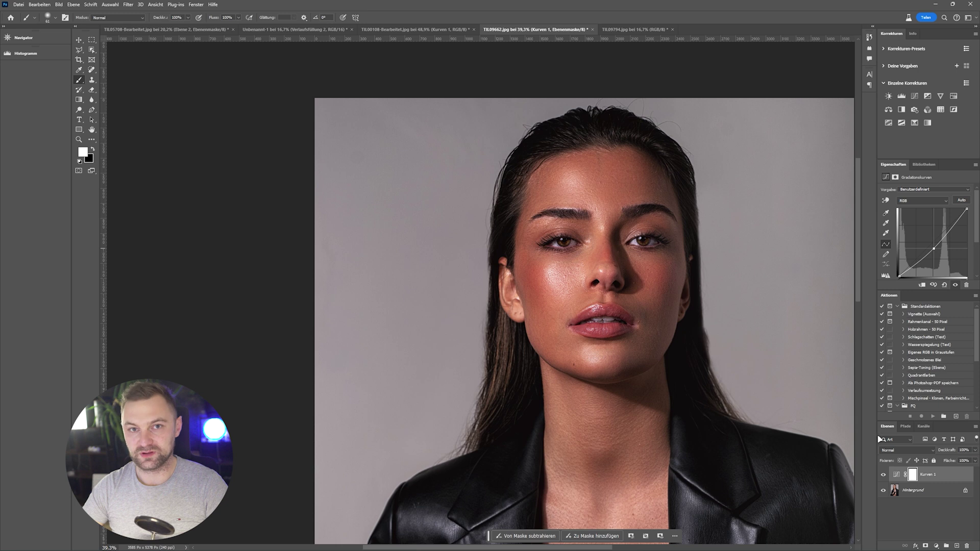
{"action": "key", "text": "ctrl+2"}
- Alt-split the Kurven 1 Underlying Layer black slider to about 152/255 so only bright tones darken
{"action": "key", "text": "h"}
{"action": "double_click", "coordinate": [957, 479]}
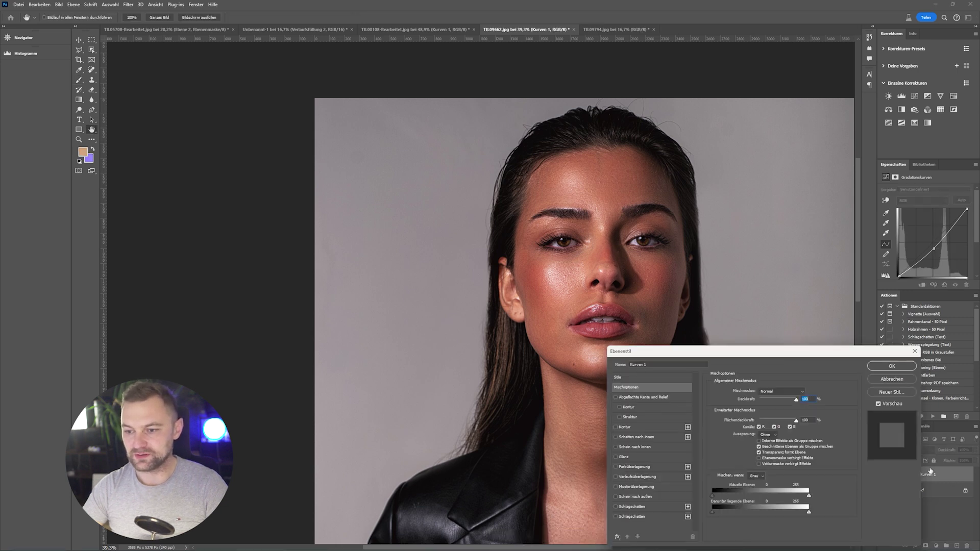
{"action": "left_click_drag", "start_coordinate": [760, 356], "coordinate": [825, 273]}
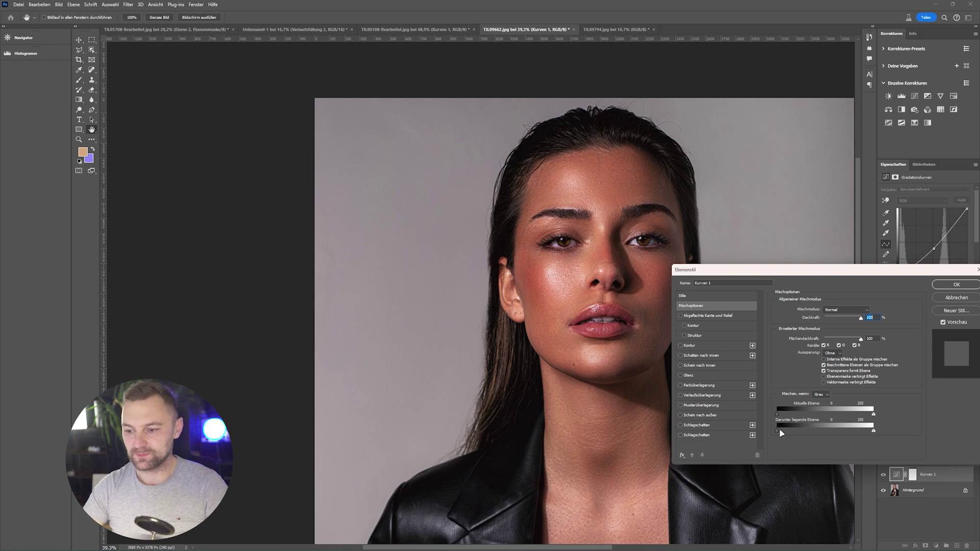
{"action": "left_click_drag", "start_coordinate": [777, 434], "coordinate": [822, 433]}
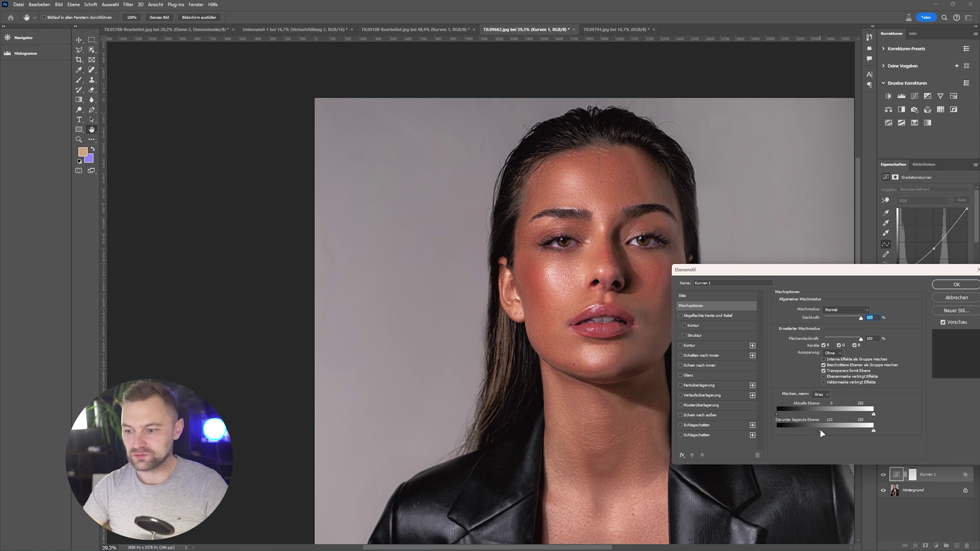
{"action": "left_click_drag", "start_coordinate": [824, 434], "coordinate": [852, 436]}
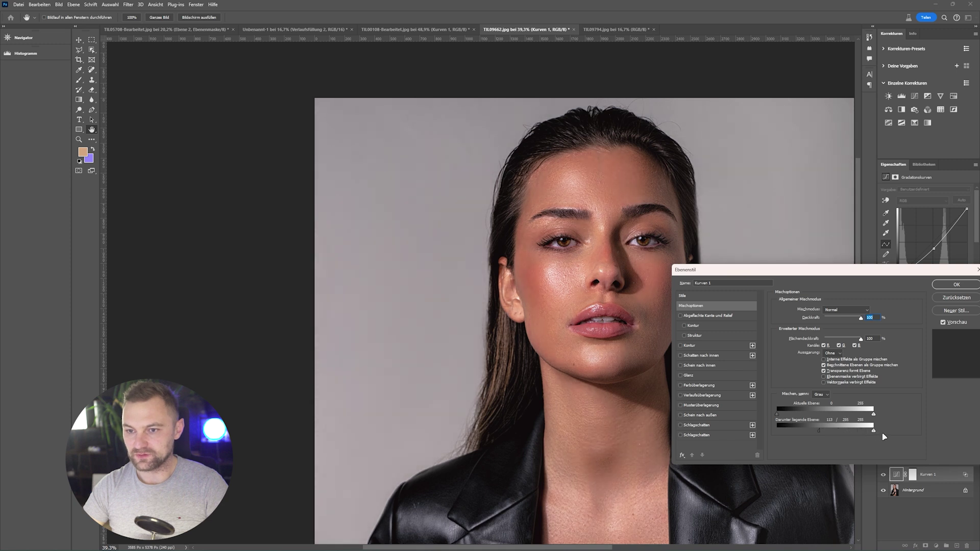
{"action": "left_click_drag", "start_coordinate": [822, 434], "coordinate": [833, 435]}
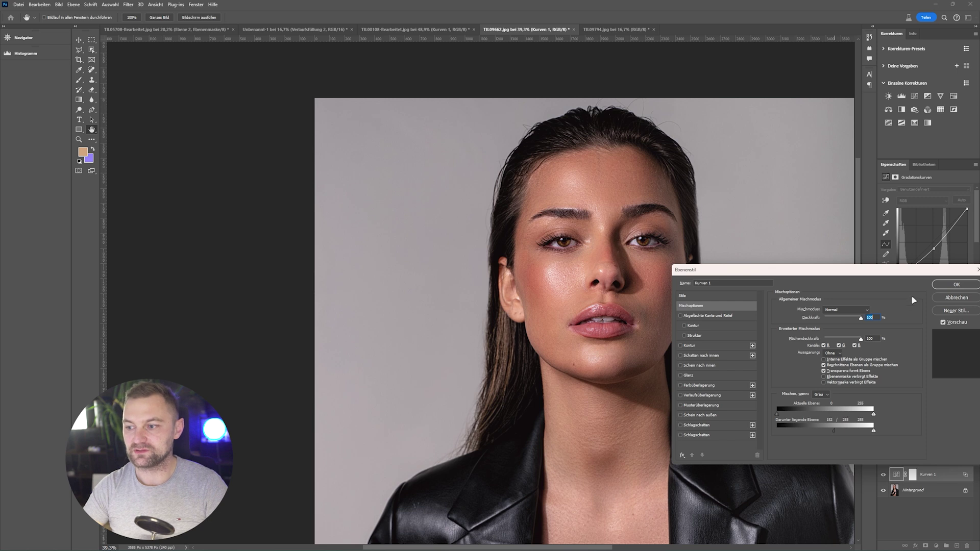
{"action": "left_click", "coordinate": [956, 284]}
- Toggle Kurven 1 visibility off and on to compare the brunette with and without darkening
{"action": "key", "text": "b"}
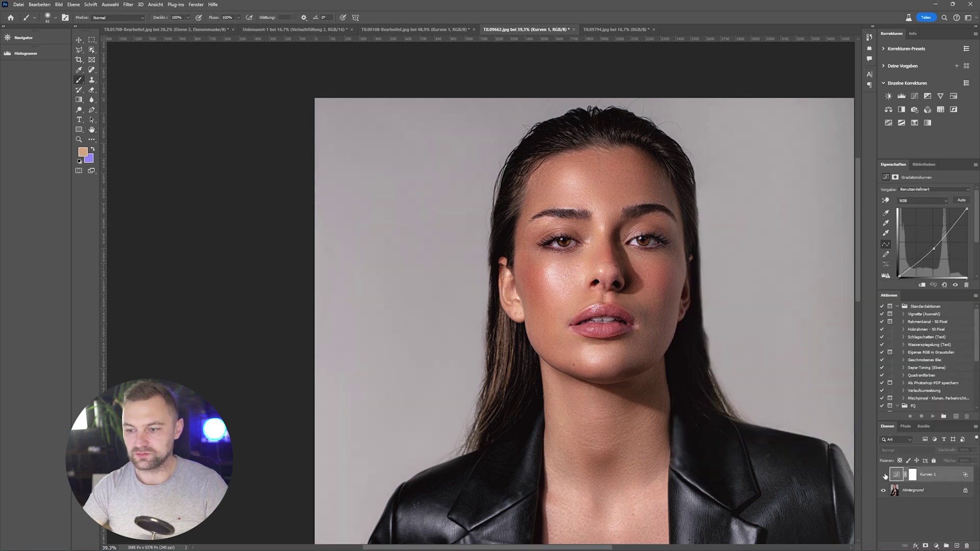
{"action": "left_click", "coordinate": [884, 475]}
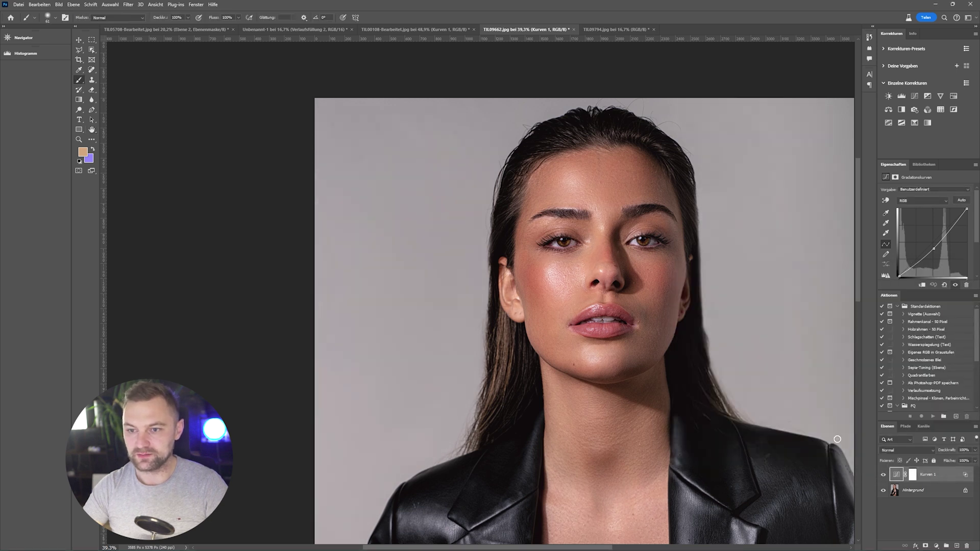
{"action": "left_click", "coordinate": [883, 475]}
{"action": "left_click", "coordinate": [884, 476]}
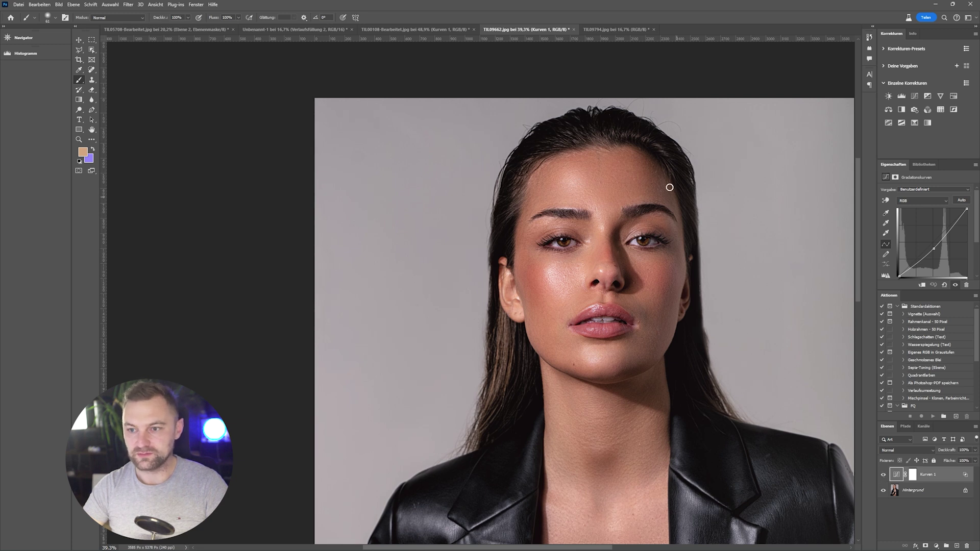
{"action": "left_click", "coordinate": [883, 477]}
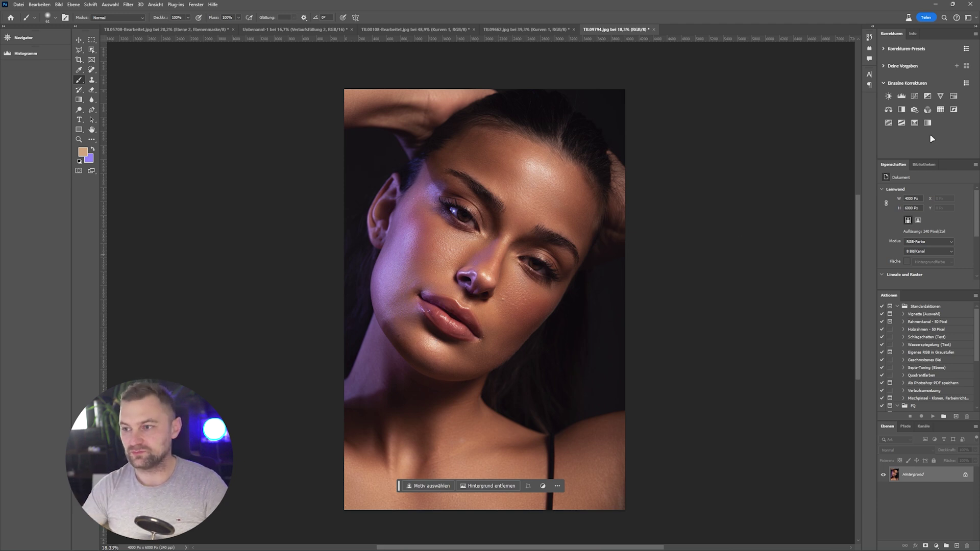
- Add a Gradationskurven (Curves) layer and raise one curve point to lift the portrait
{"action": "left_click", "coordinate": [915, 97]}
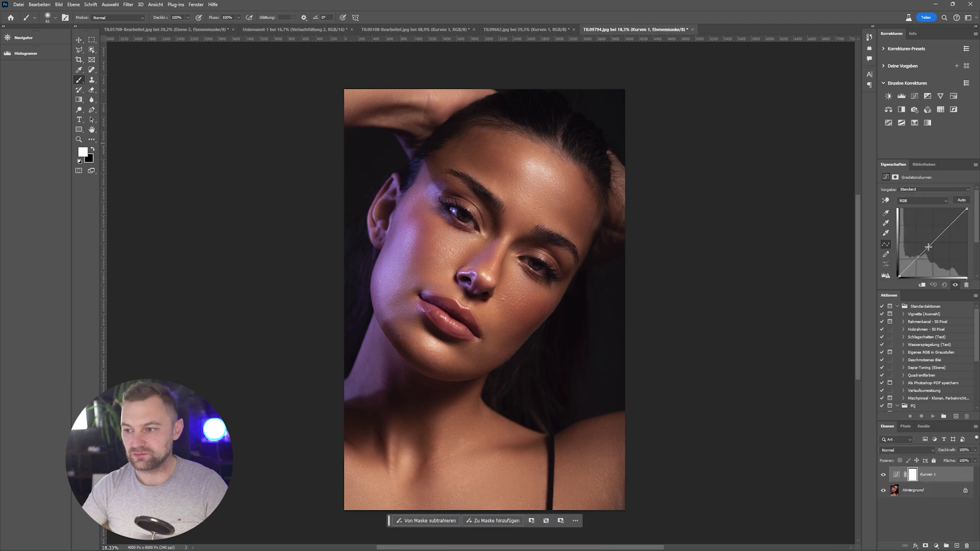
{"action": "left_click_drag", "start_coordinate": [928, 248], "coordinate": [925, 240]}
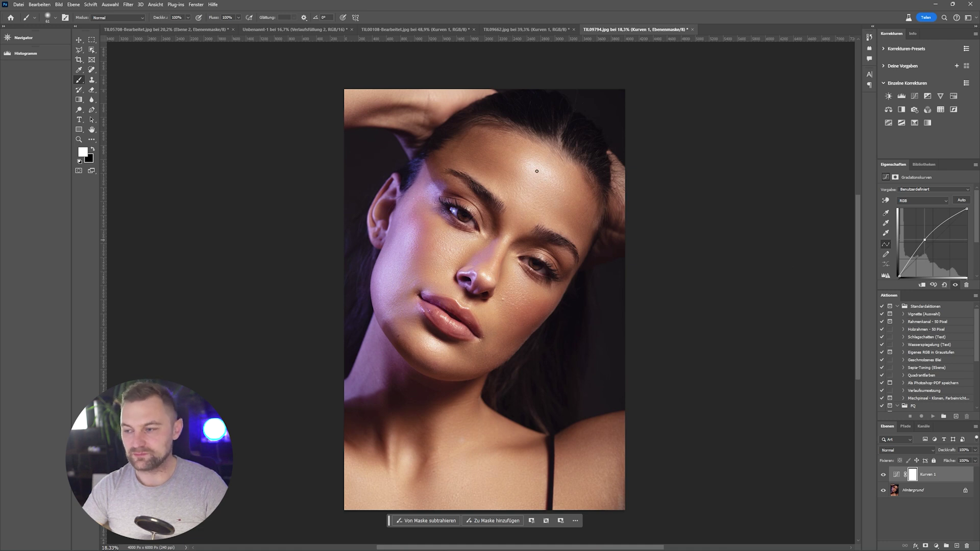
- Restrict Kurven 1 to darker tones with a split white 'Darunter liegende Ebene' slider, then compare
{"action": "double_click", "coordinate": [942, 475]}
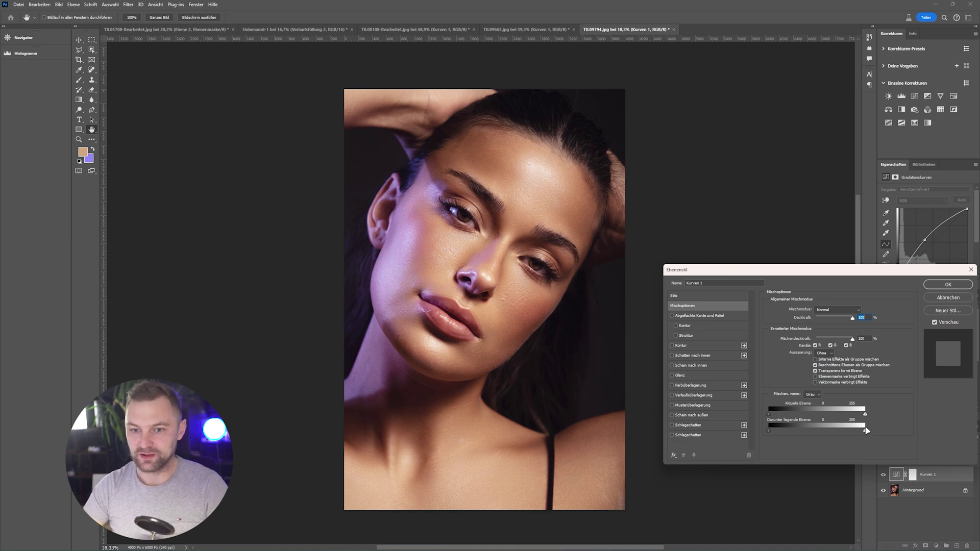
{"action": "left_click_drag", "start_coordinate": [855, 433], "coordinate": [820, 433]}
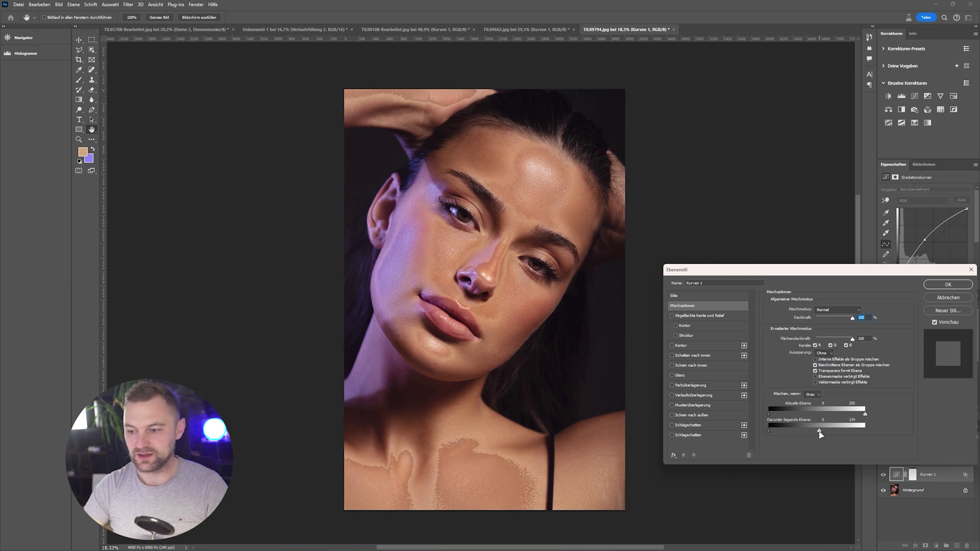
{"action": "left_click_drag", "start_coordinate": [820, 433], "coordinate": [802, 433]}
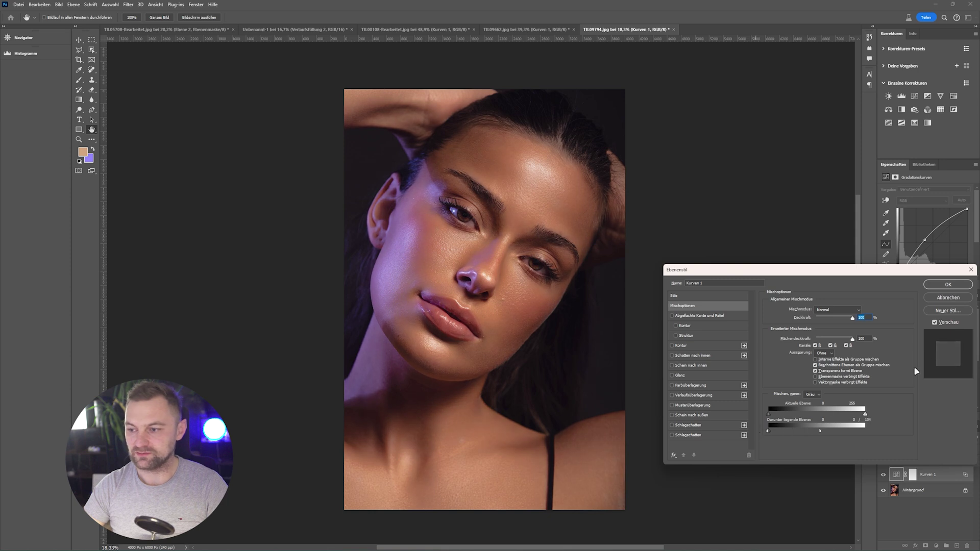
{"action": "key", "text": "Return"}
{"action": "left_click", "coordinate": [884, 475]}
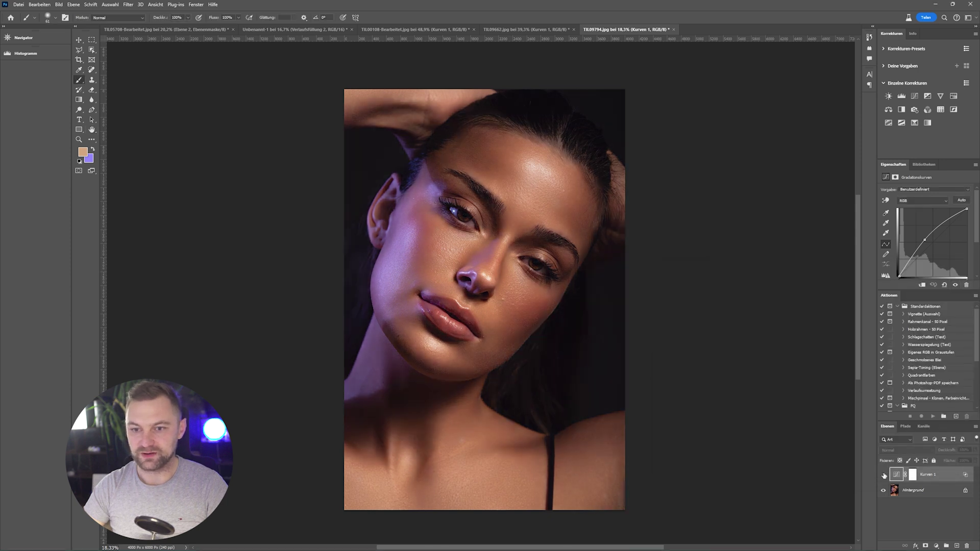
{"action": "left_click", "coordinate": [883, 475]}
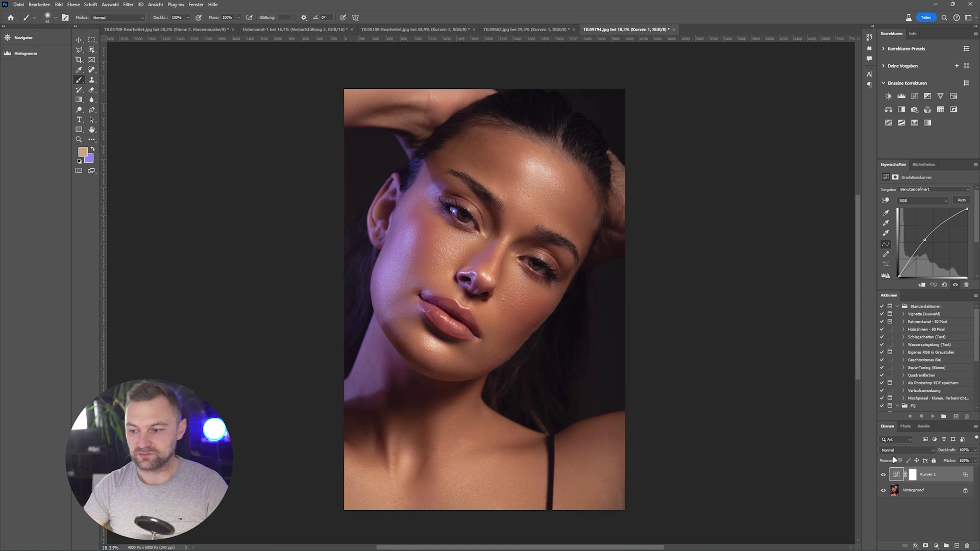
{"action": "left_click", "coordinate": [884, 474]}
{"action": "left_click", "coordinate": [883, 475]}
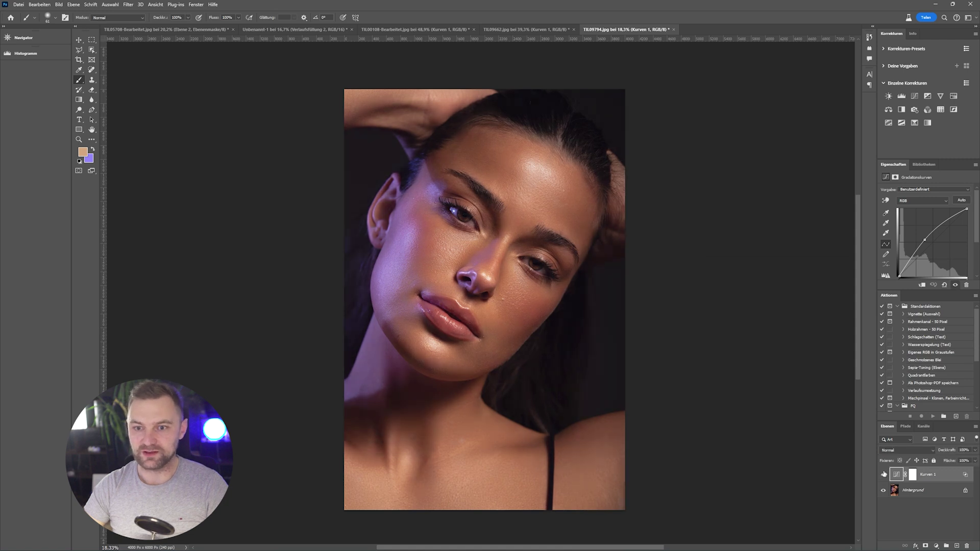
{"action": "left_click", "coordinate": [884, 474]}
{"action": "left_click", "coordinate": [883, 475]}
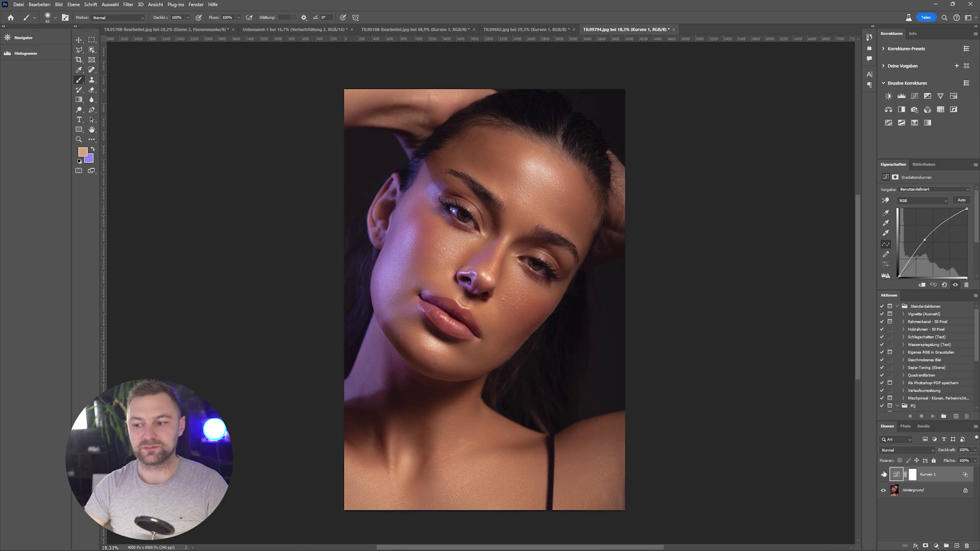